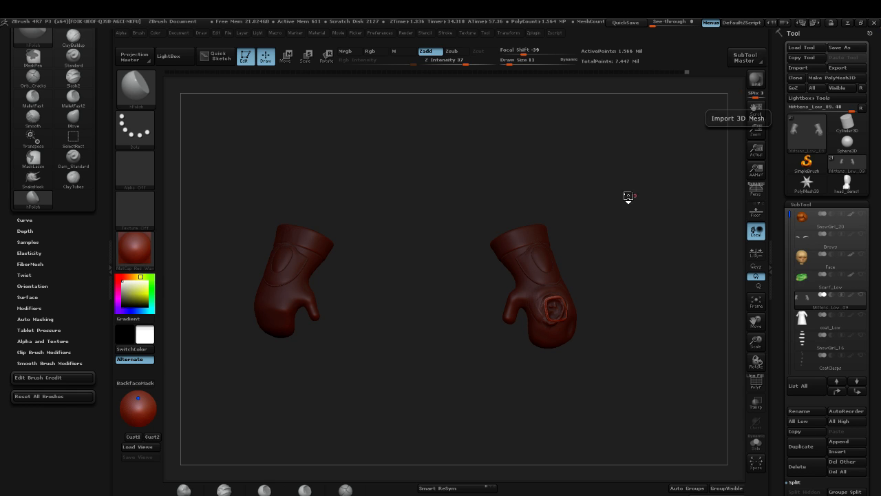
Drop the mittens to their lowest subdivision level and display the polygon wireframe
left_click_drag(626, 196, 657, 195)
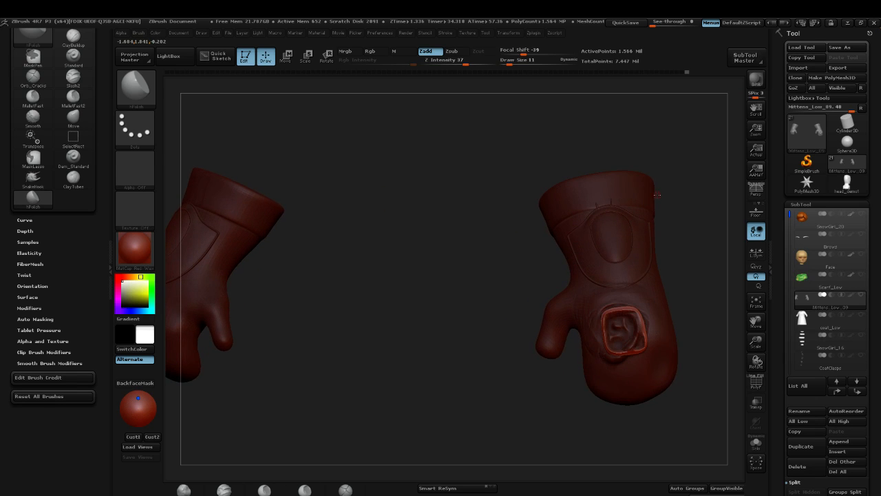
left_click_drag(464, 293, 338, 188, "alt")
key("shift+f")
key("shift+f")
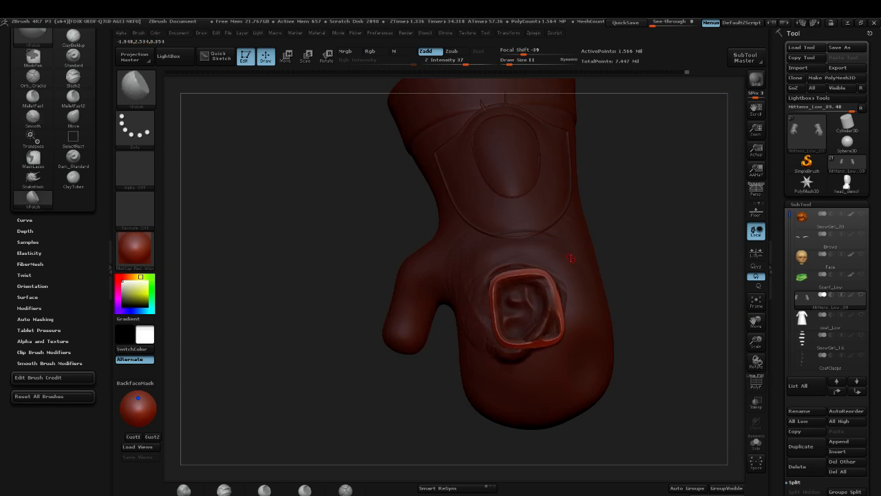
key("shift+d")
key("shift+d")
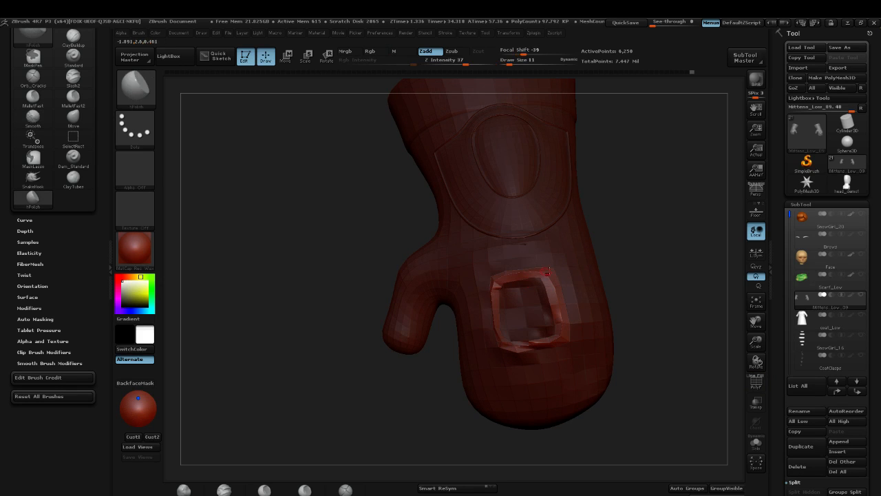
key("shift+d")
key("shift+d")
key("shift+d")
key("shift+f")
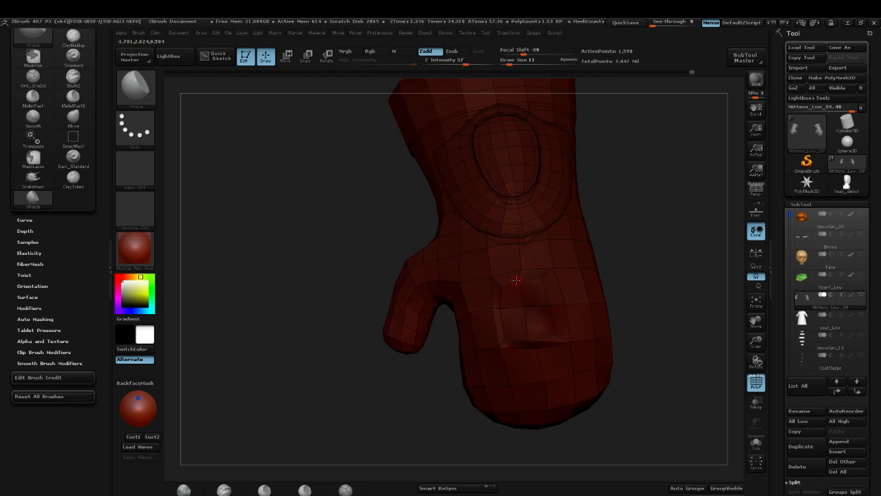
Undo the sculpted damage on the back of the mitten
key("ctrl+z")
key("ctrl+z")
key("ctrl+z")
key("ctrl+z")
key("ctrl+z")
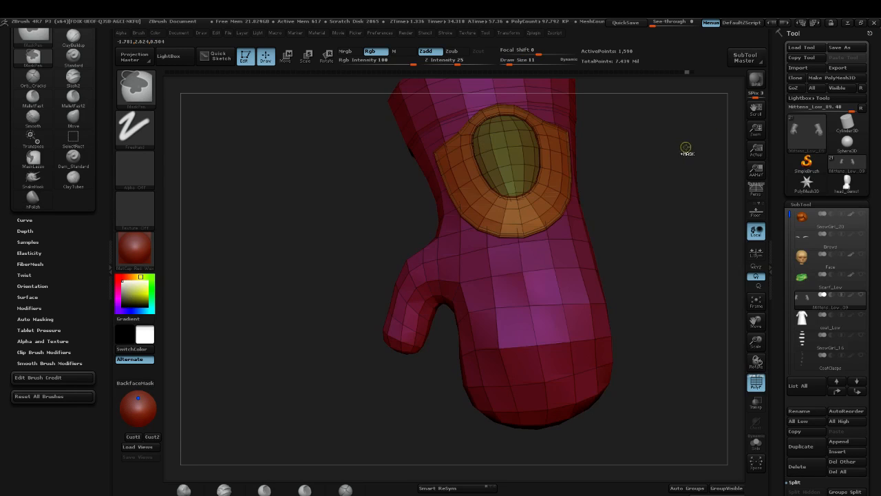
Isolate the pink mitten's main body polygroup, then make the whole mesh visible again
left_click_drag(698, 208, 627, 156)
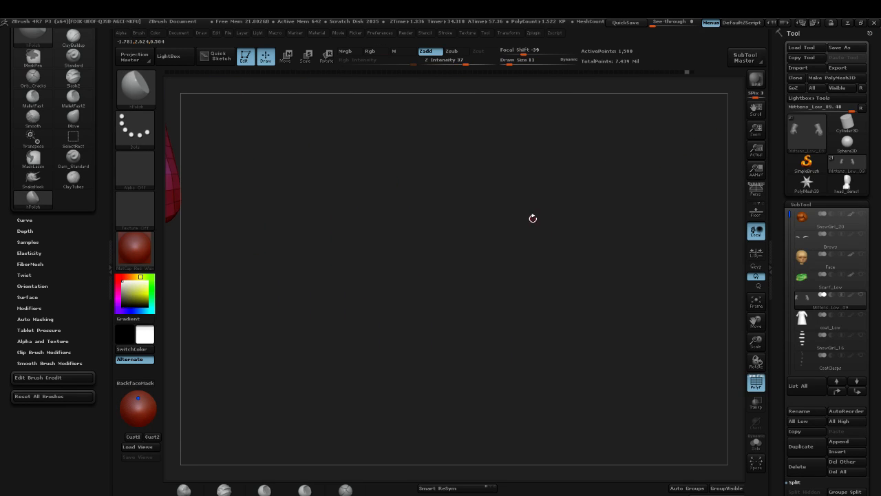
left_click_drag(429, 205, 517, 197)
left_click_drag(438, 342, 435, 299, "alt")
left_click_drag(593, 264, 600, 266)
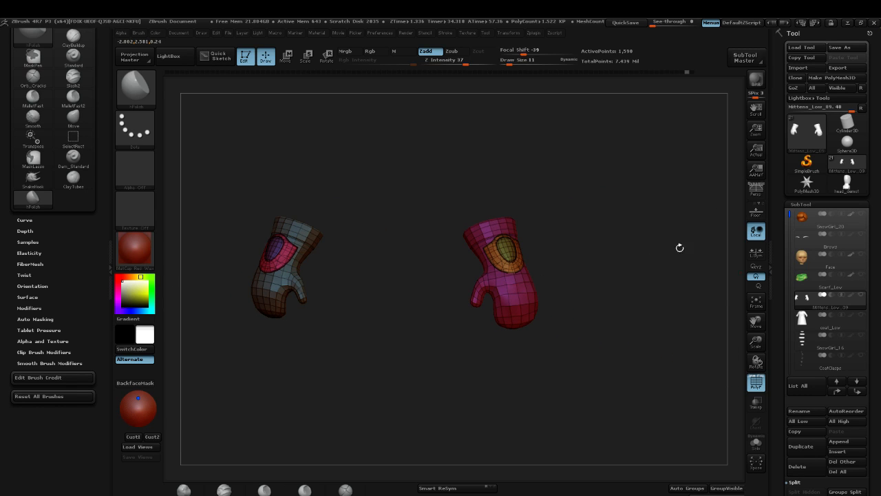
left_click_drag(871, 397, 869, 243)
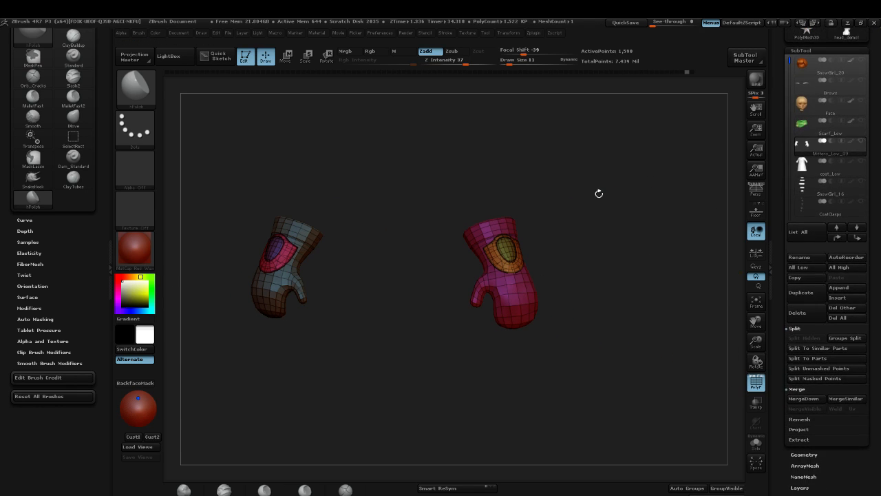
left_click_drag(598, 193, 605, 215, "shift")
left_click_drag(551, 226, 589, 219, "alt")
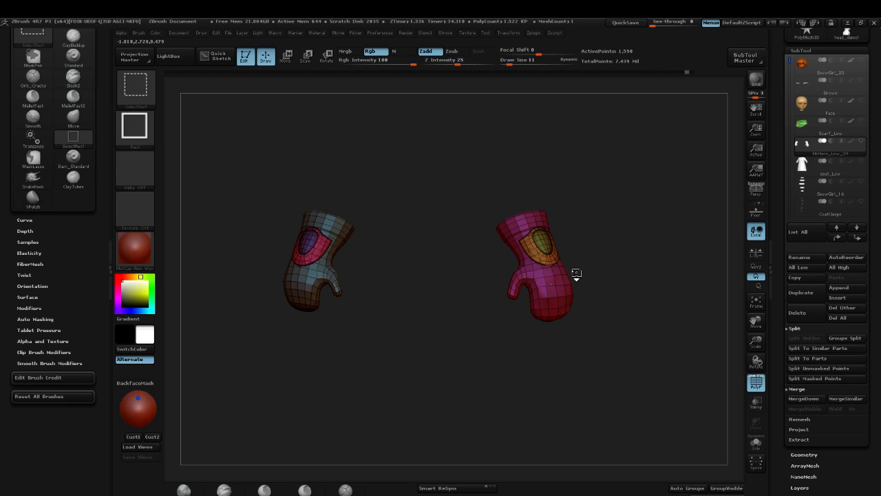
left_click(547, 275, "ctrl+shift")
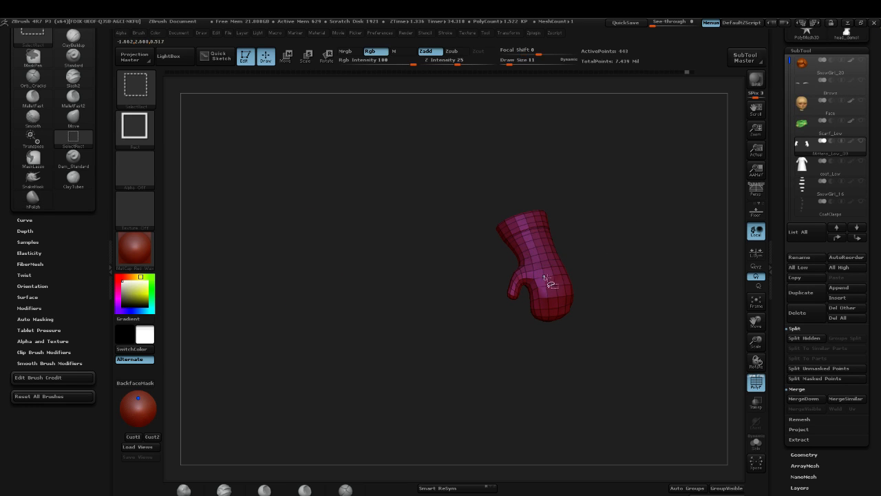
left_click(628, 299, "ctrl+shift")
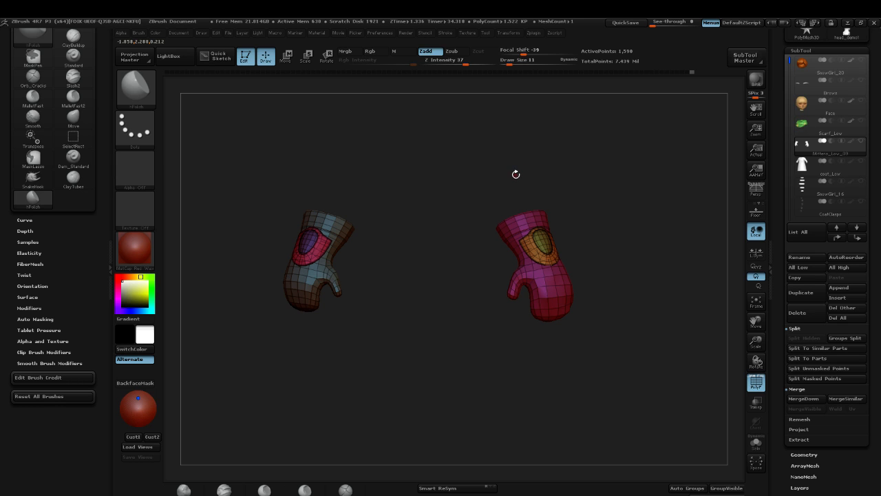
key("ctrl+shift")
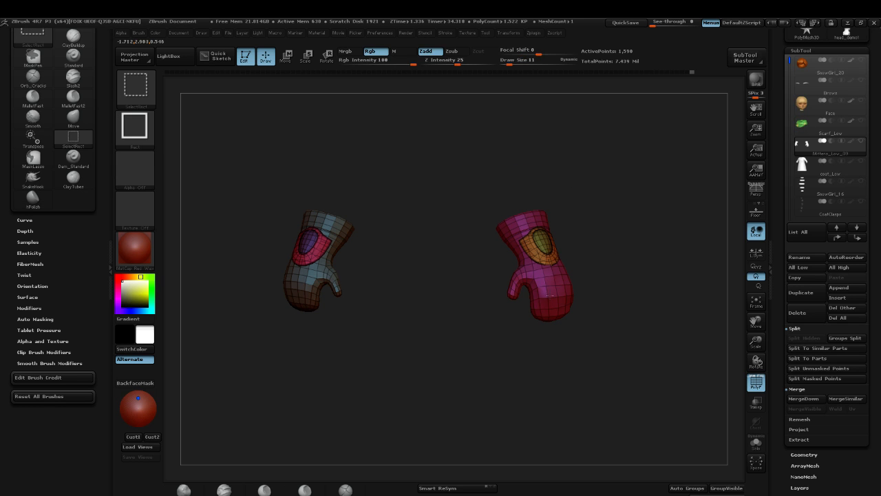
left_click(555, 296, "ctrl+shift")
left_click(646, 331, "ctrl+shift")
Isolate the whole pink mitten with a rectangular selection, then restore full visibility
left_click_drag(702, 148, 436, 435, "ctrl+shift")
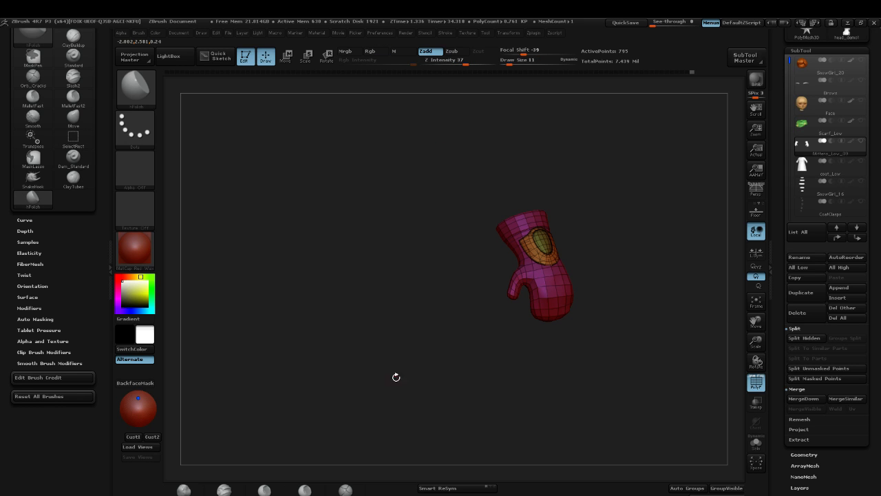
key("ctrl+shift")
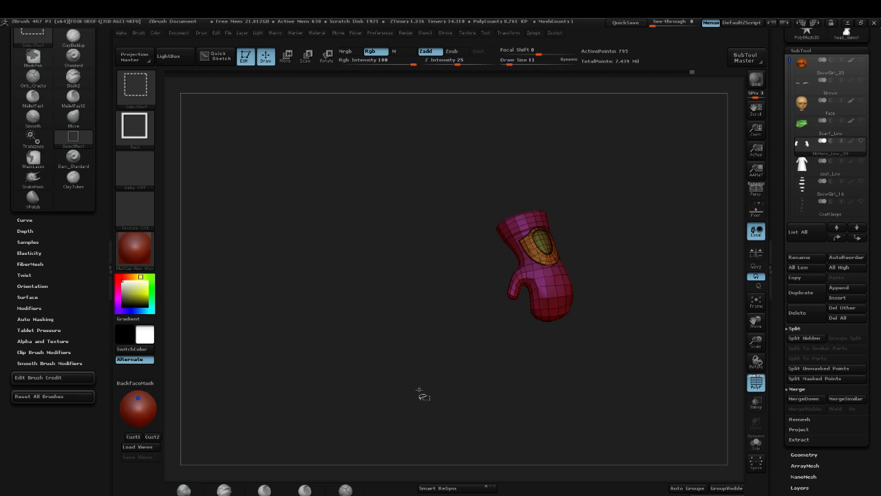
left_click(421, 390, "ctrl+shift")
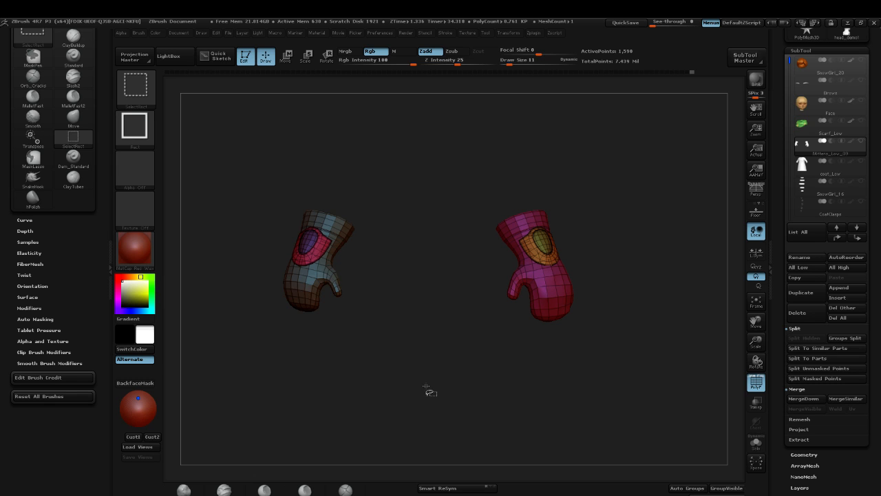
left_click(423, 389, "ctrl+shift")
left_click(427, 388, "ctrl+shift")
left_click(425, 388, "ctrl+shift")
Invert the mesh visibility repeatedly to alternate between the blue and the pink mitten
left_click_drag(422, 383, 512, 406, "ctrl+shift")
left_click_drag(389, 391, 305, 389, "ctrl+shift")
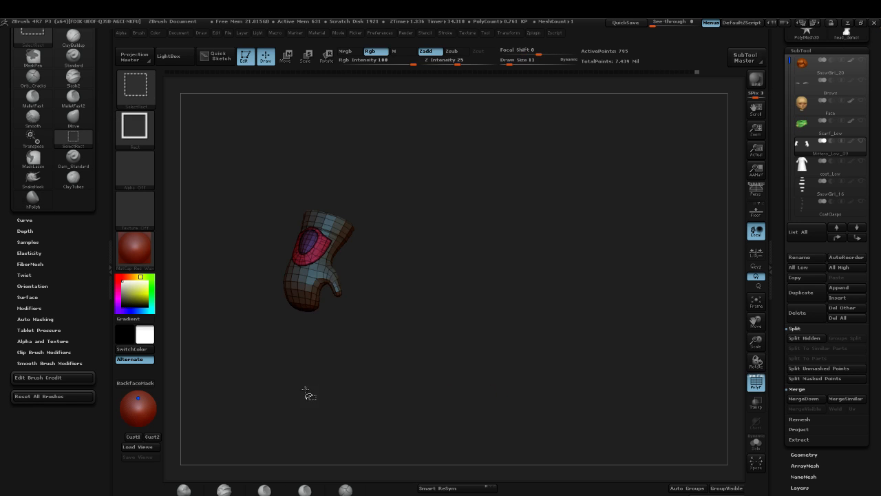
left_click_drag(498, 390, 413, 388, "ctrl+shift")
left_click_drag(385, 387, 335, 389, "ctrl+shift")
left_click_drag(442, 365, 433, 411, "ctrl+shift")
left_click_drag(389, 362, 377, 412, "ctrl+shift")
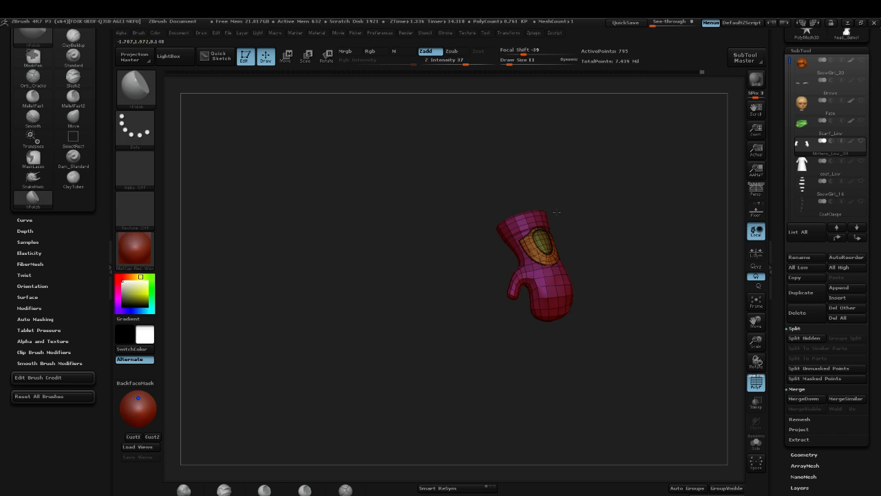
Hide the pink mitten's body and orange patch polygroups, then show both mittens completely
key("ctrl+shift")
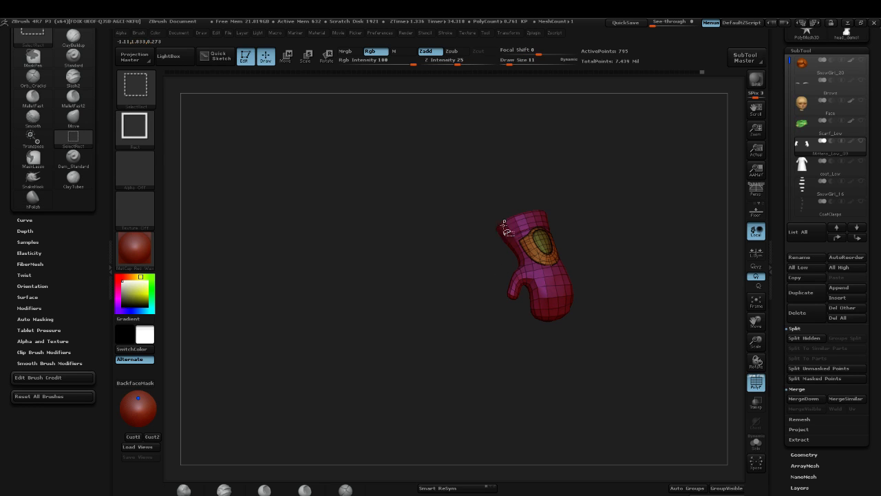
left_click(547, 285, "ctrl+alt+shift")
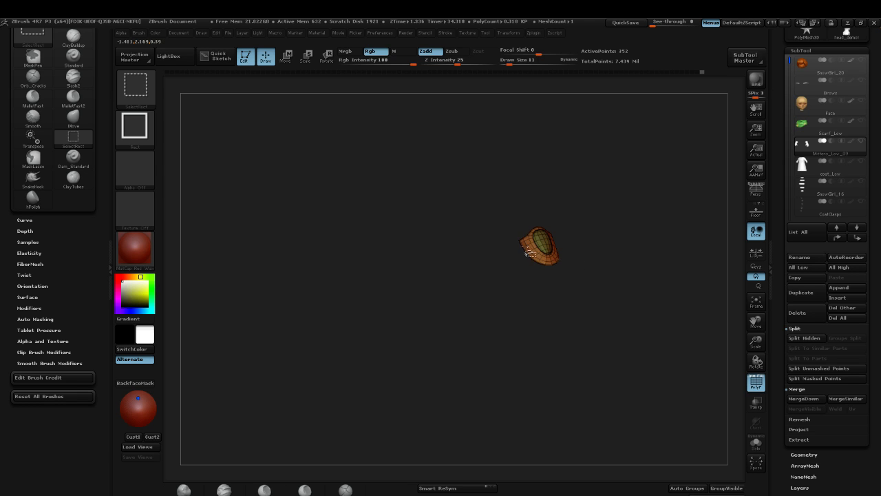
left_click(534, 251, "ctrl+alt+shift")
left_click_drag(682, 336, 681, 174, "ctrl+shift")
left_click(567, 301, "ctrl+shift")
left_click(532, 254, "ctrl+shift")
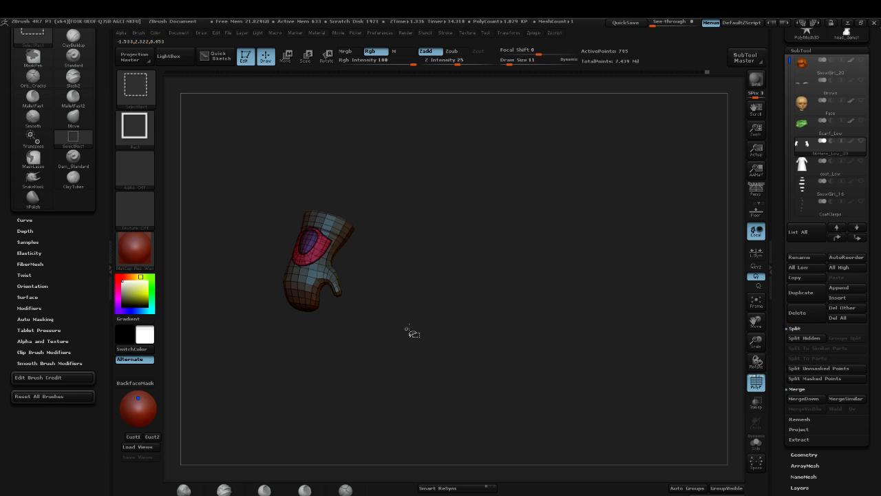
left_click_drag(411, 332, 416, 329, "ctrl+shift")
left_click(434, 282, "ctrl+shift")
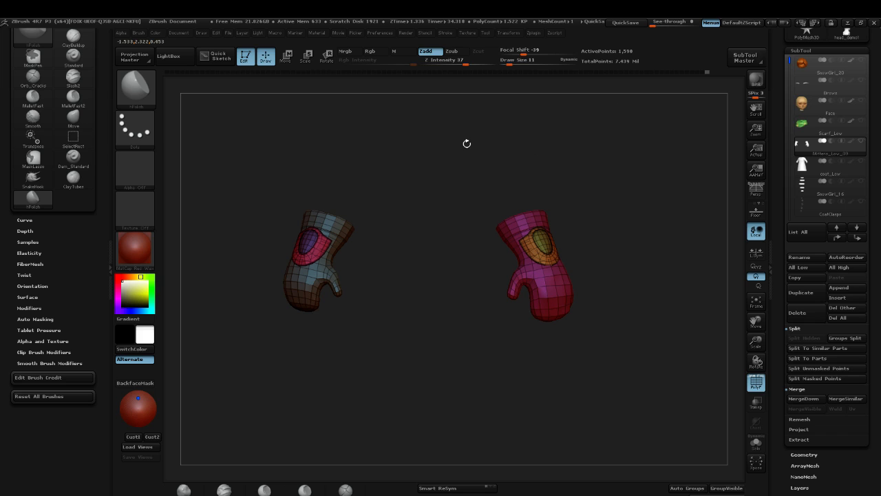
Hide the pink mitten and a corner of the blue mitten's cuff with rectangles, then unhide everything
key("ctrl+shift")
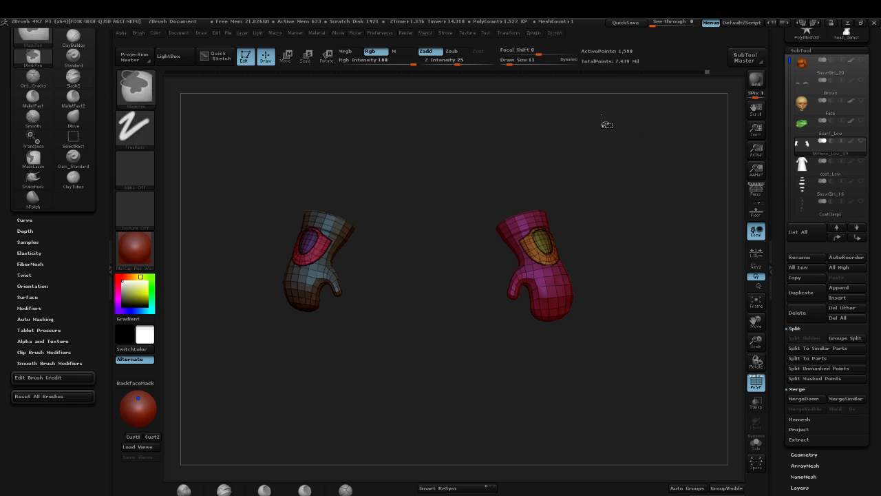
key("ctrl+shift")
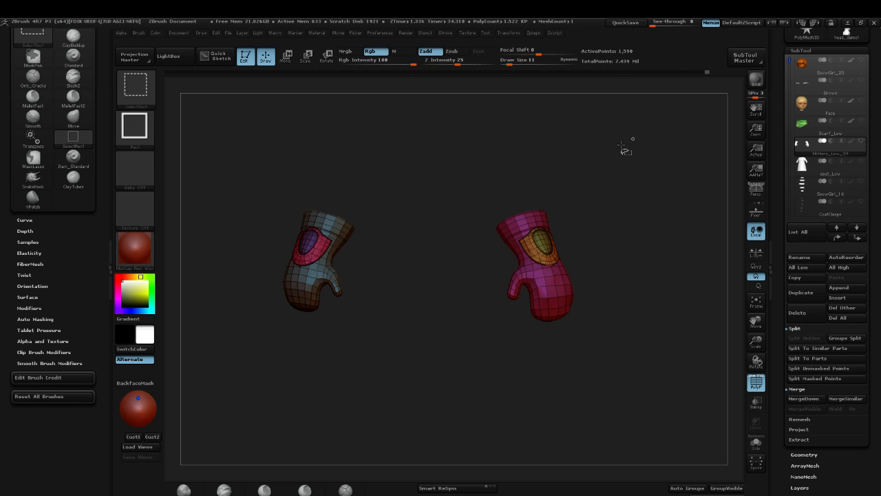
left_click_drag(641, 150, 439, 440, "ctrl+alt+shift")
key("ctrl+shift")
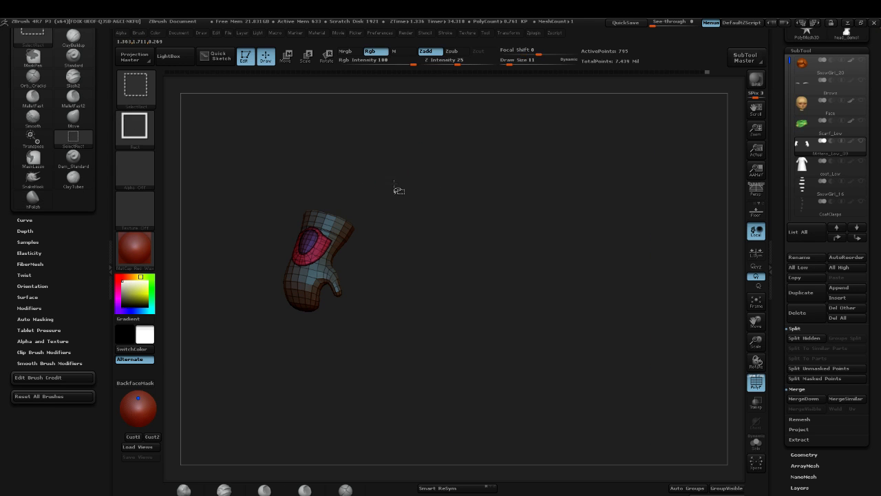
left_click_drag(386, 182, 329, 225, "ctrl+alt+shift")
left_click_drag(408, 213, 425, 216)
key("f")
left_click_drag(463, 180, 429, 206)
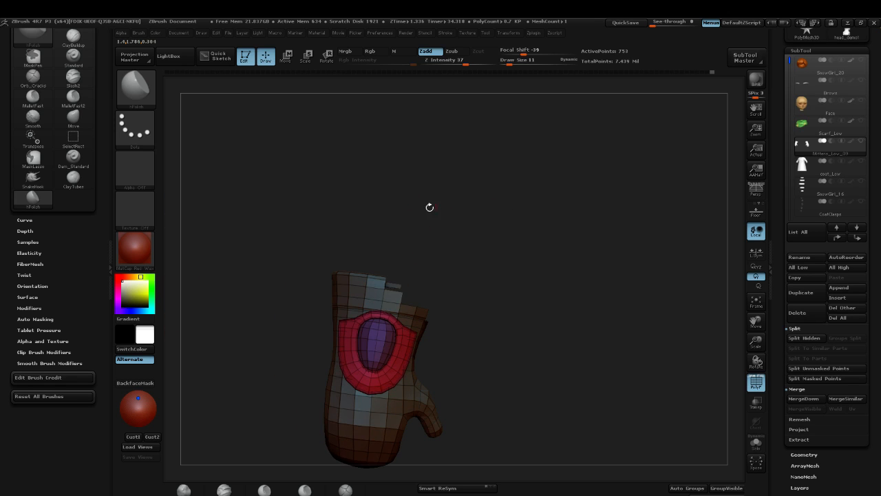
left_click(422, 235, "ctrl+shift")
Isolate the blue mitten's body polygroup and hide everything below the cuff
left_click(387, 285, "ctrl+shift")
left_click_drag(459, 262, 547, 227, "alt")
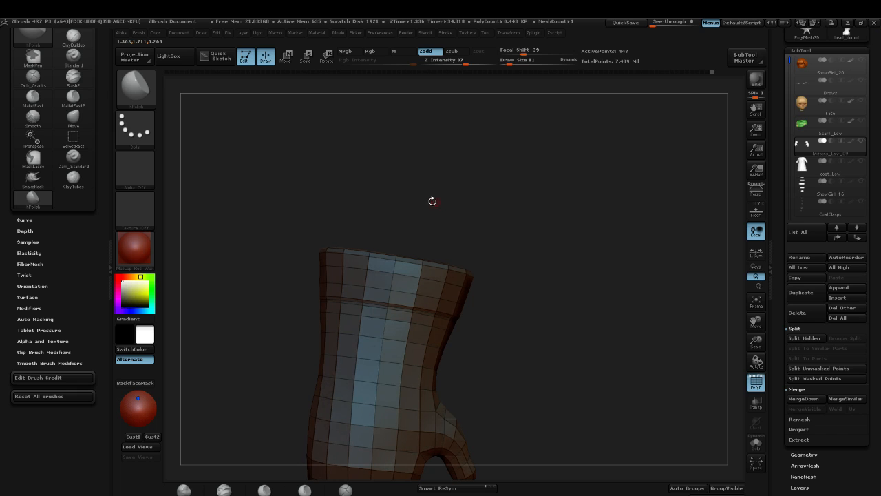
left_click_drag(560, 342, 573, 335, "alt")
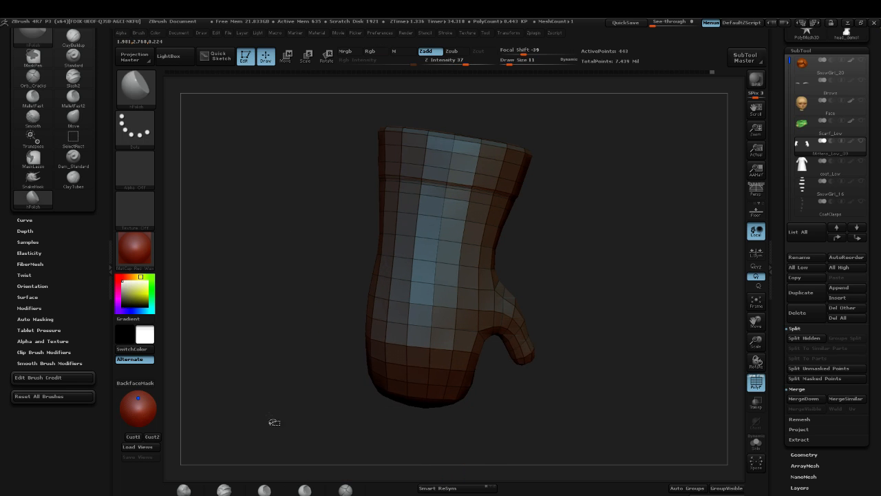
left_click_drag(250, 431, 685, 211, "ctrl+alt+shift")
mouse_move(600, 214)
left_mouse_down()
mouse_move(631, 241)
mouse_move(564, 246)
left_mouse_up()
left_click_drag(284, 293, 557, 248, "ctrl+alt+shift")
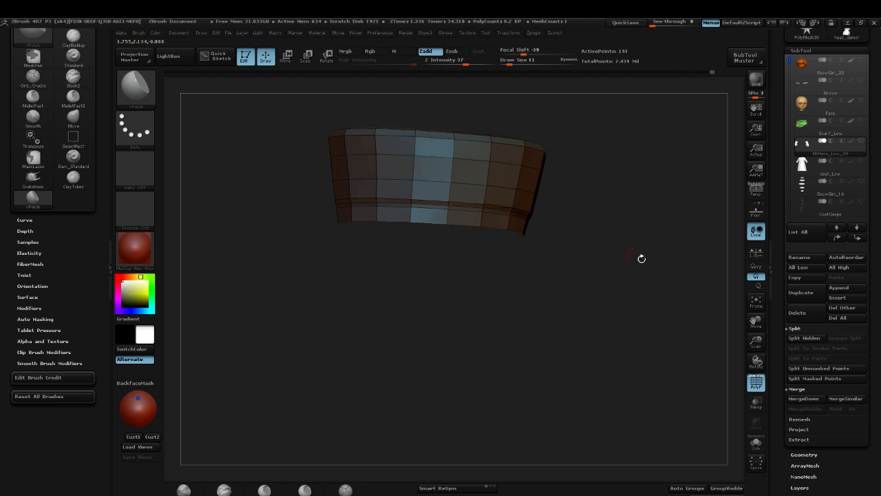
Turn on Double in the display properties so the cuff's polygons show from both sides
left_click_drag(641, 257, 644, 322)
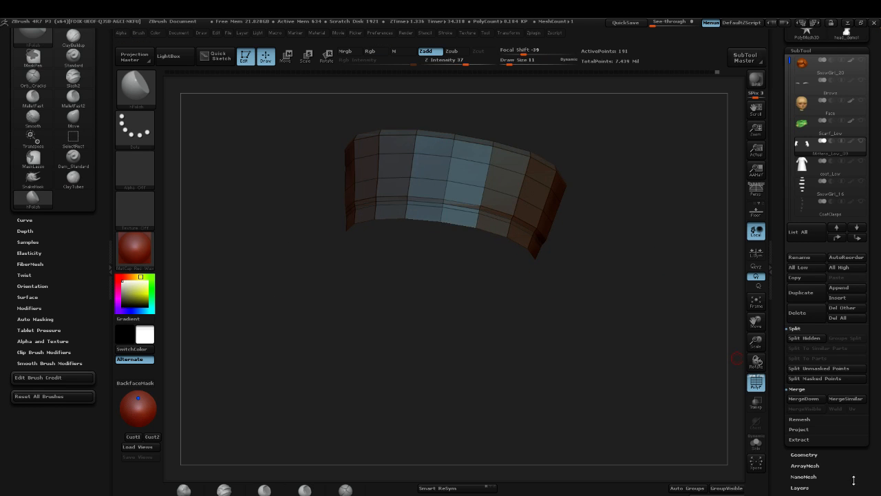
left_click_drag(853, 480, 846, 375)
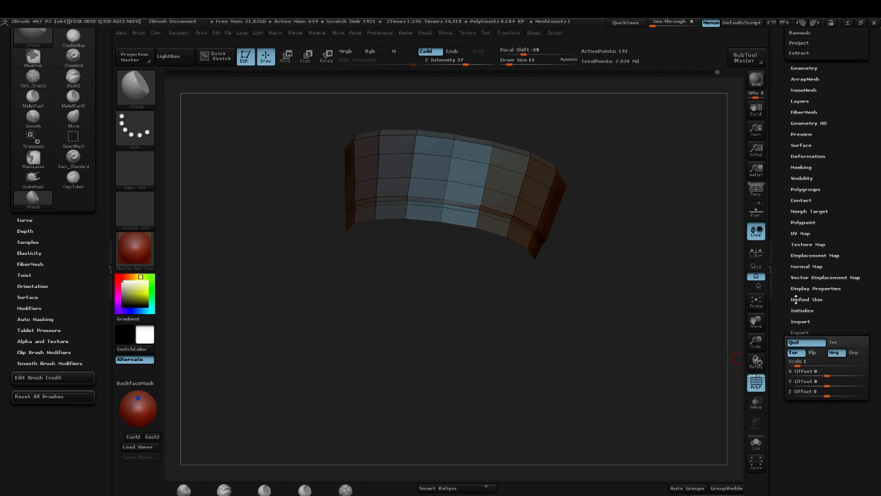
left_click(819, 288)
left_click(810, 319)
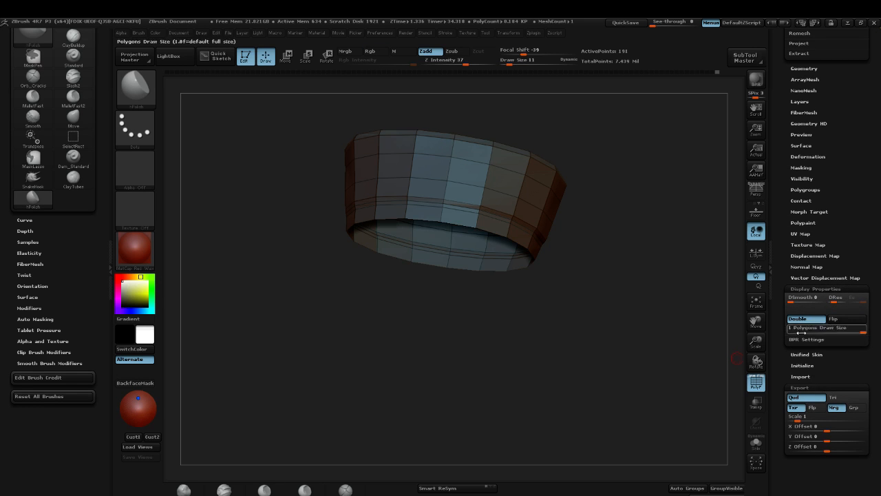
mouse_move(617, 322)
left_mouse_down()
mouse_move(609, 295)
mouse_move(615, 333)
mouse_move(589, 321)
mouse_move(567, 331)
left_mouse_up()
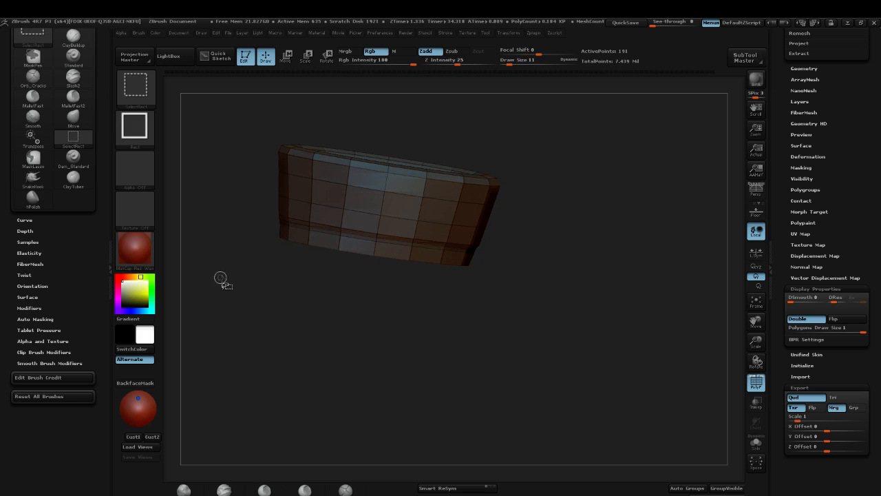
Hide the lowest row of polygons around the cuff with rectangular selections
left_click_drag(228, 281, 292, 233, "ctrl+alt+shift")
left_click_drag(283, 265, 317, 246, "ctrl+alt+shift")
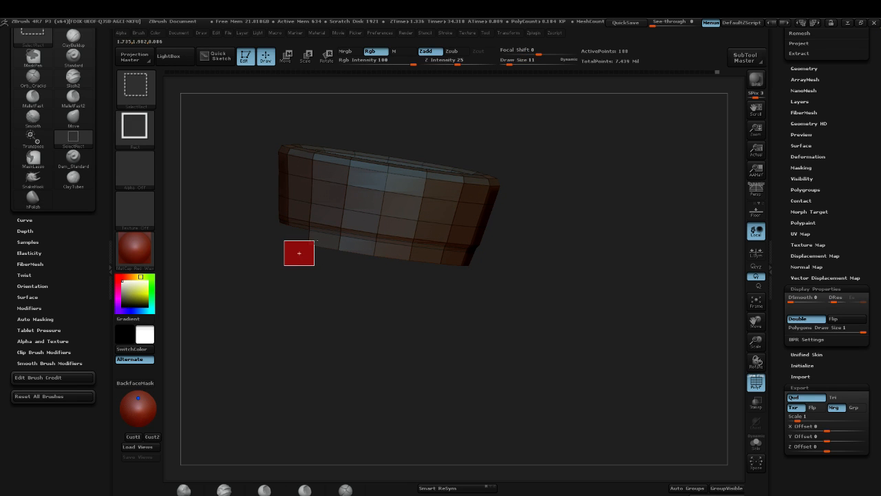
left_click_drag(315, 241, 514, 296, "ctrl+alt+shift")
left_click_drag(584, 340, 554, 330)
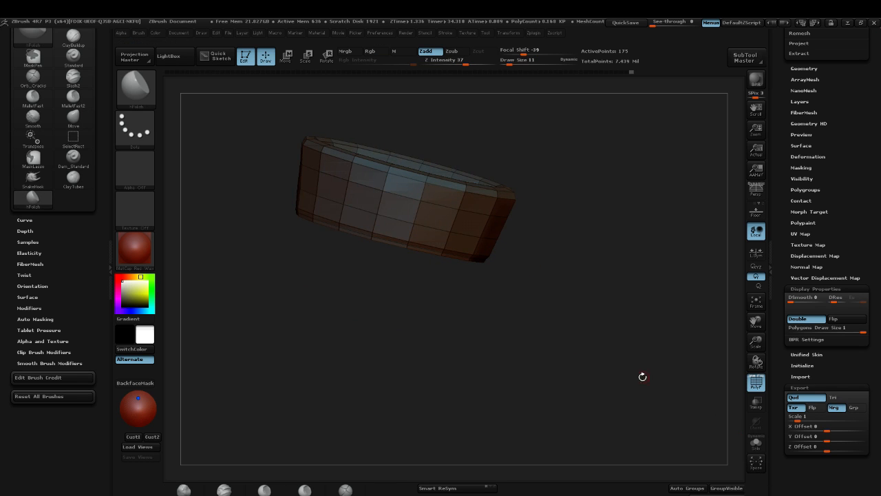
left_click_drag(641, 376, 431, 245, "alt")
left_click_drag(577, 286, 672, 325, "alt")
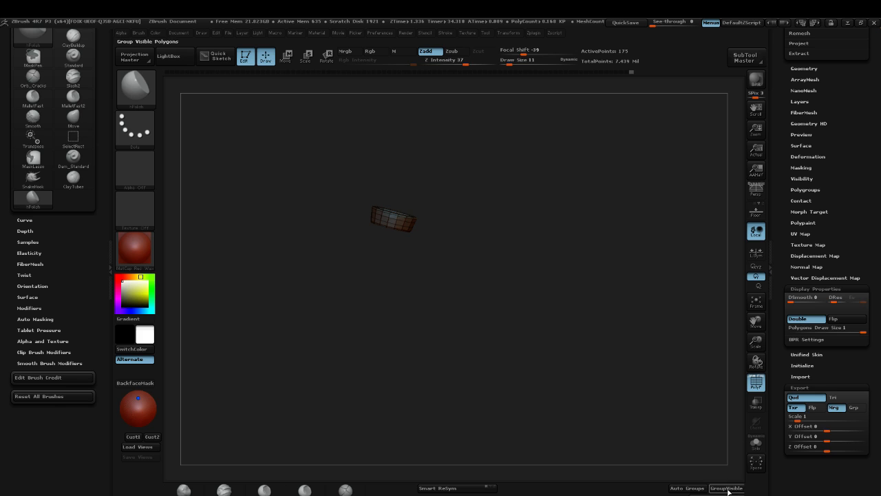
Group the visible cuff polygons into their own polygroup and unhide the rest of the mittens
left_click(523, 375, "ctrl+shift")
left_click_drag(480, 362, 617, 258, "alt")
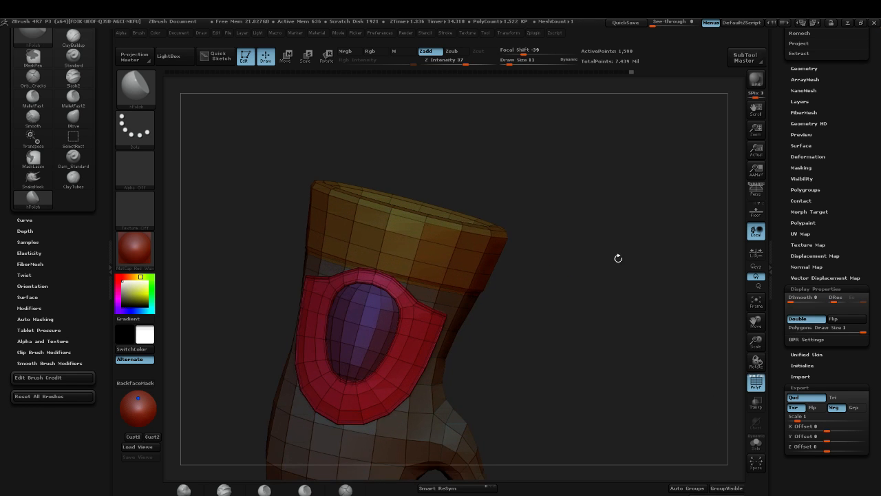
left_click_drag(528, 298, 542, 287)
Mask everything except the cuff's polygroup and subdivide the mittens to about 1.556 million polygons
left_click(436, 252, "ctrl+shift")
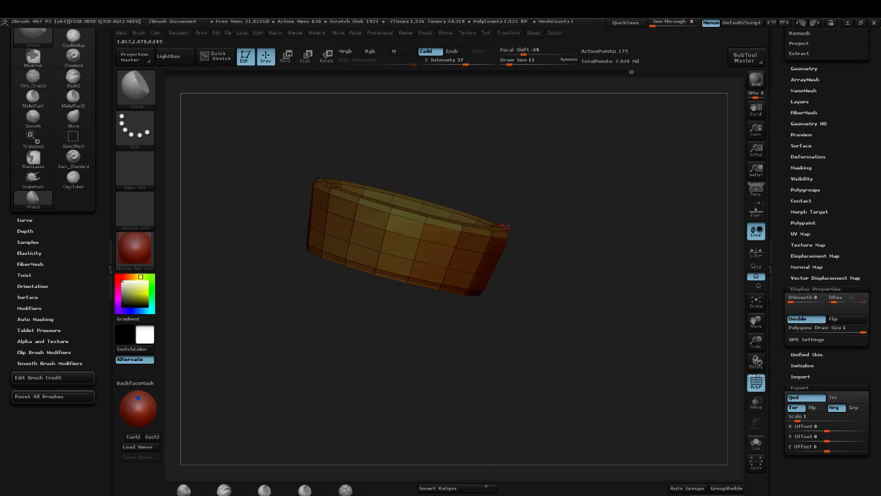
left_click(401, 319, "ctrl+shift")
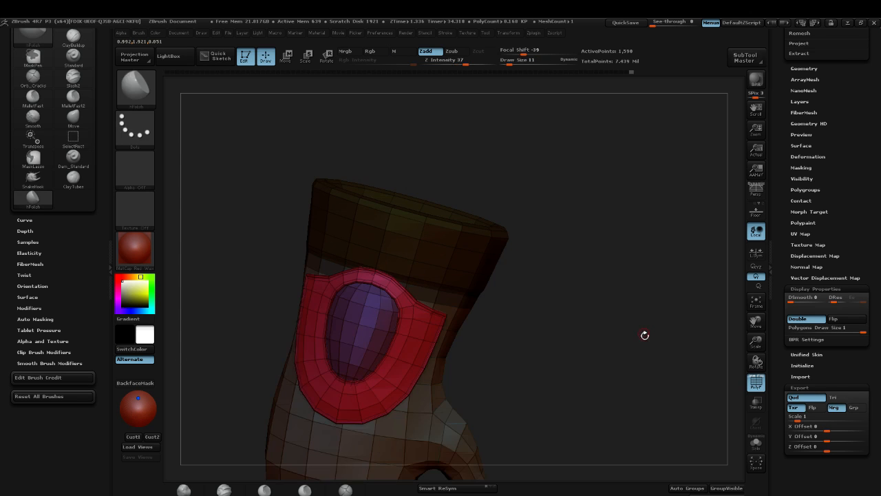
left_click(622, 329, "ctrl")
key("ctrl+d")
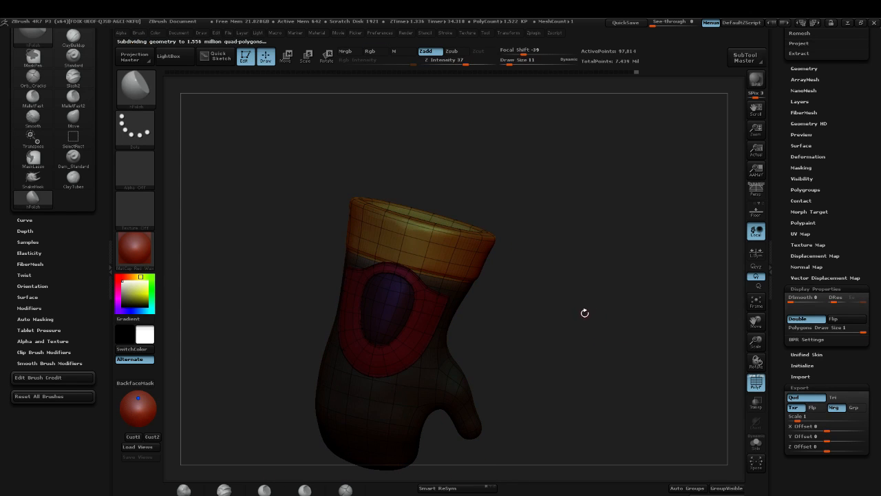
Isolate and mask the subdivided cuff's polygroup, then unhide the mesh and invert the mask to leave only the cuff editable
left_click(399, 218, "ctrl+shift")
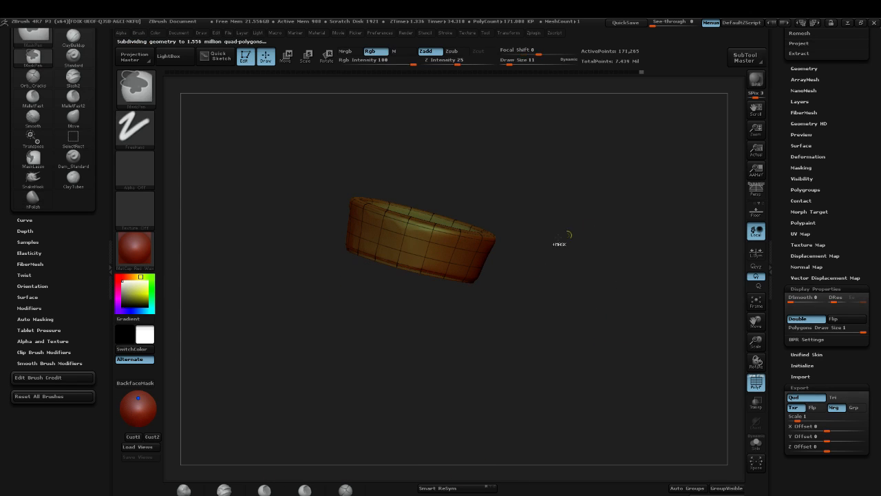
left_click(564, 275, "ctrl+shift")
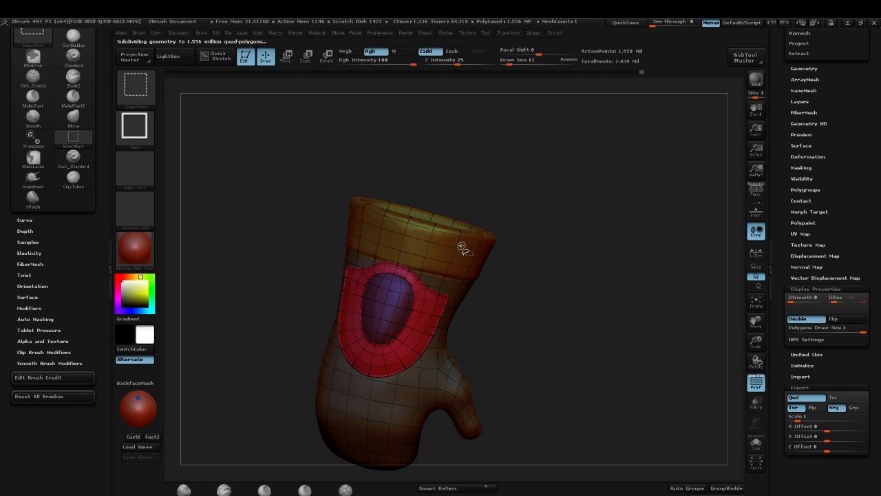
left_click(463, 245, "ctrl+shift")
left_click_drag(602, 144, 340, 334, "ctrl+shift")
left_click(602, 341, "ctrl+shift")
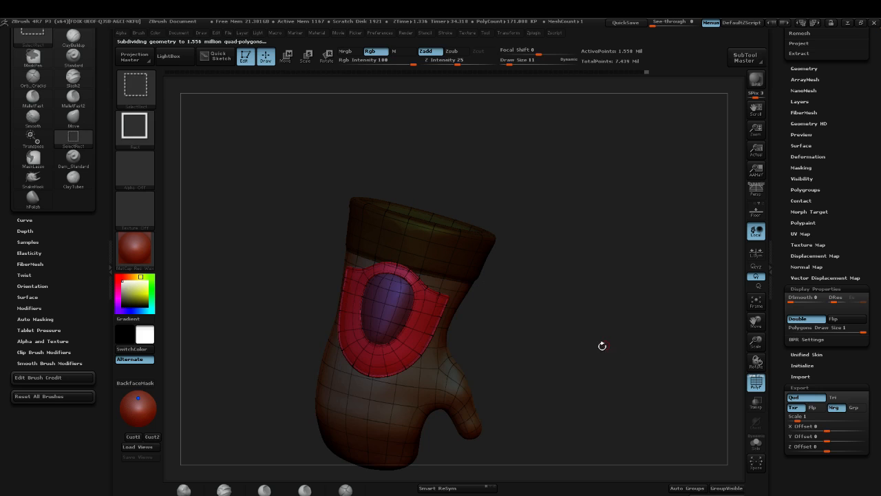
left_click(584, 382, "ctrl")
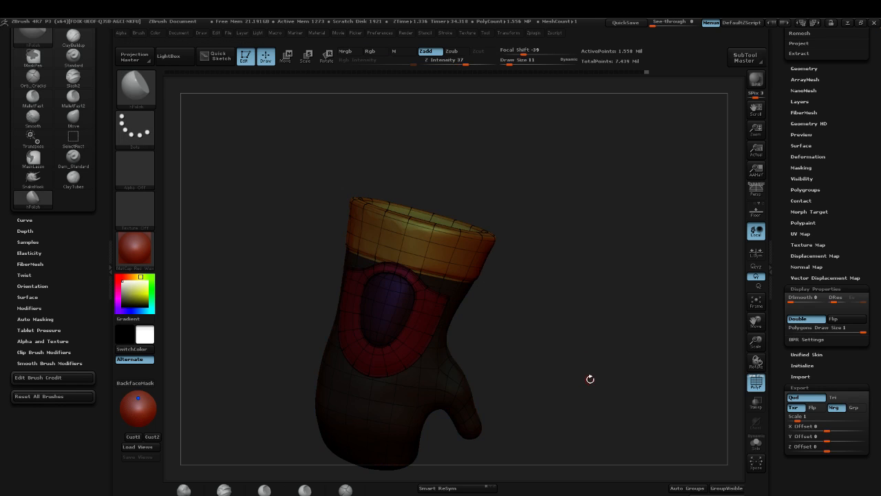
Thicken the unmasked cuff slightly outward with the Inflate deformation
left_click_drag(589, 378, 526, 317, "alt")
left_click_drag(855, 157, 872, 196)
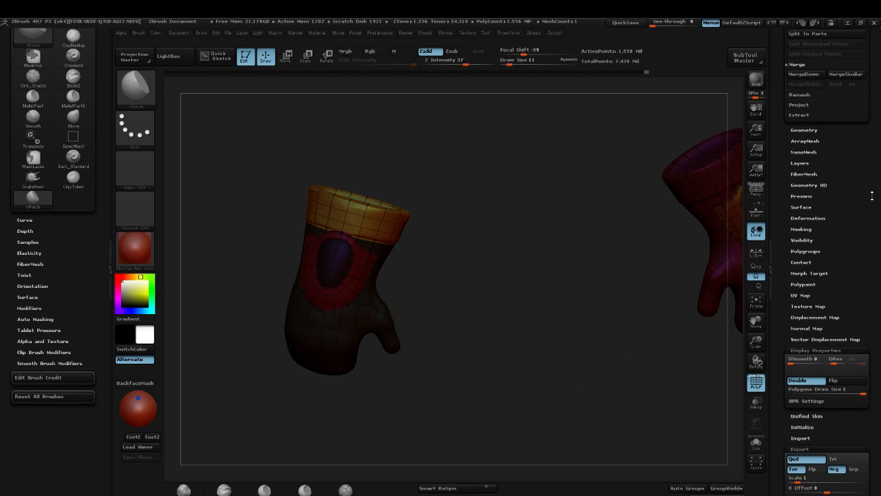
left_click(812, 218)
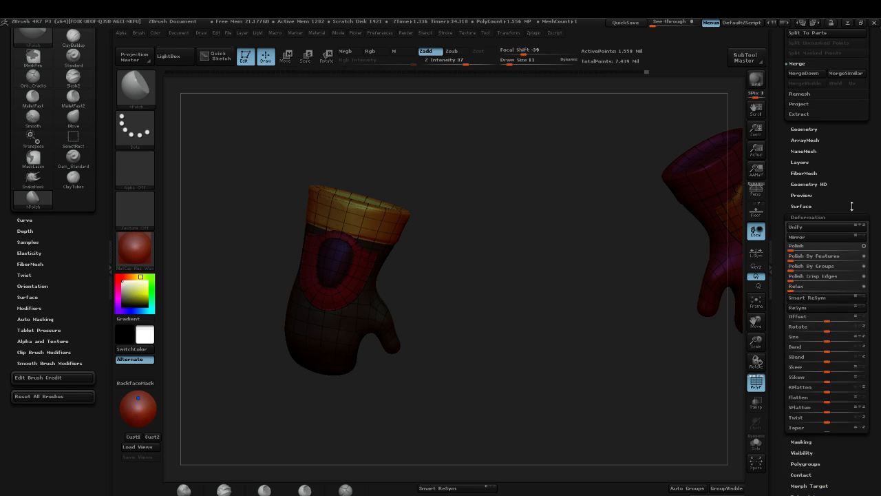
left_click_drag(832, 419, 837, 418)
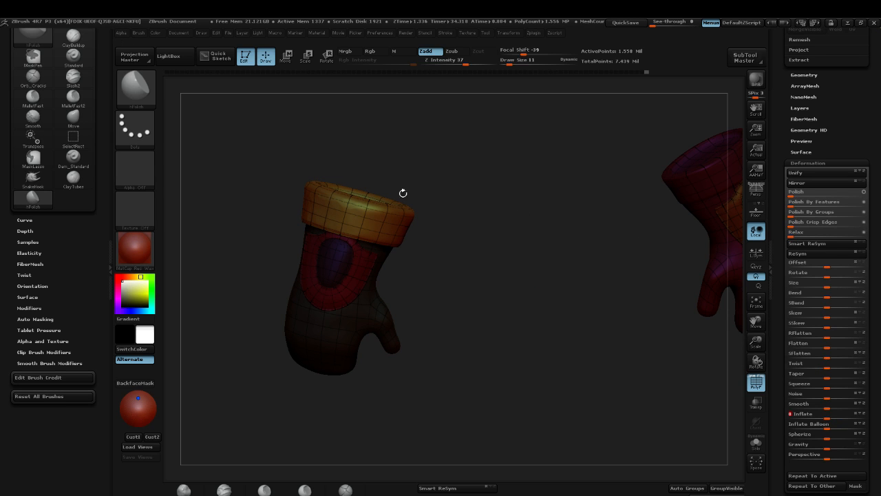
Smooth the inflated cuff around to its back with a draw size of 89 and clear the mask
key("s")
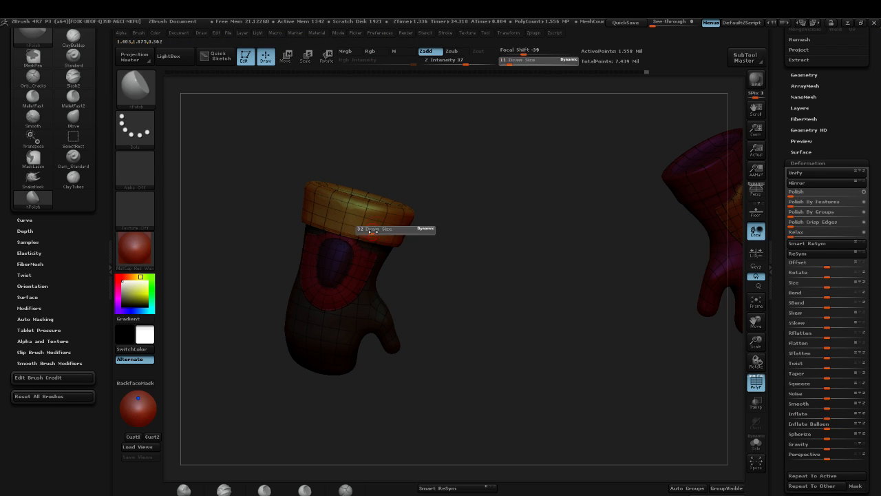
key("shift")
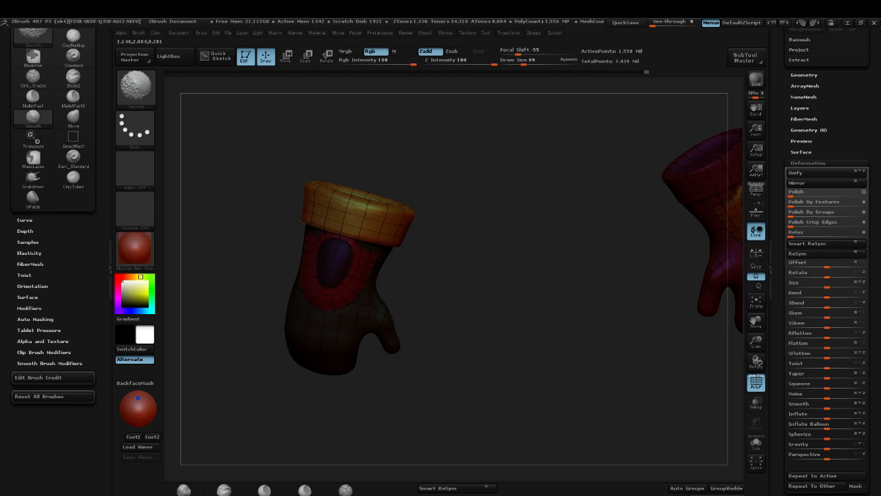
mouse_move(490, 242)
left_mouse_down()
mouse_move(649, 254)
mouse_move(582, 207)
left_mouse_up()
key("shift")
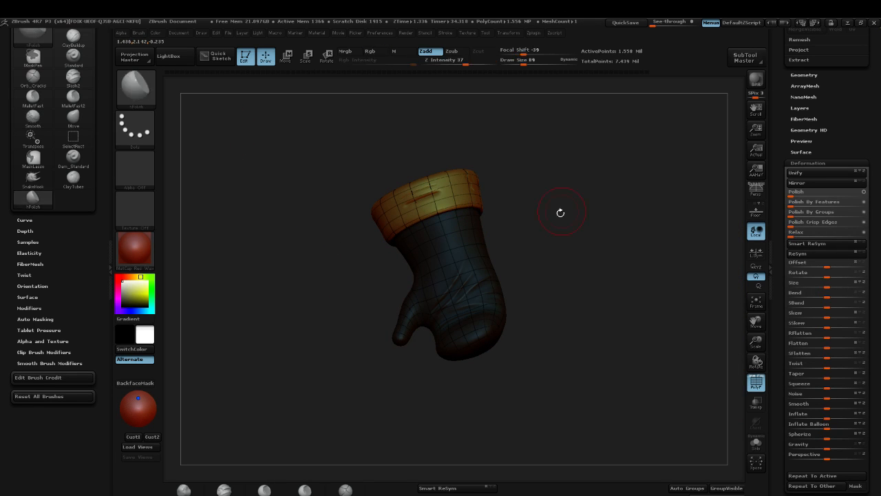
left_click_drag(560, 213, 640, 195, "ctrl")
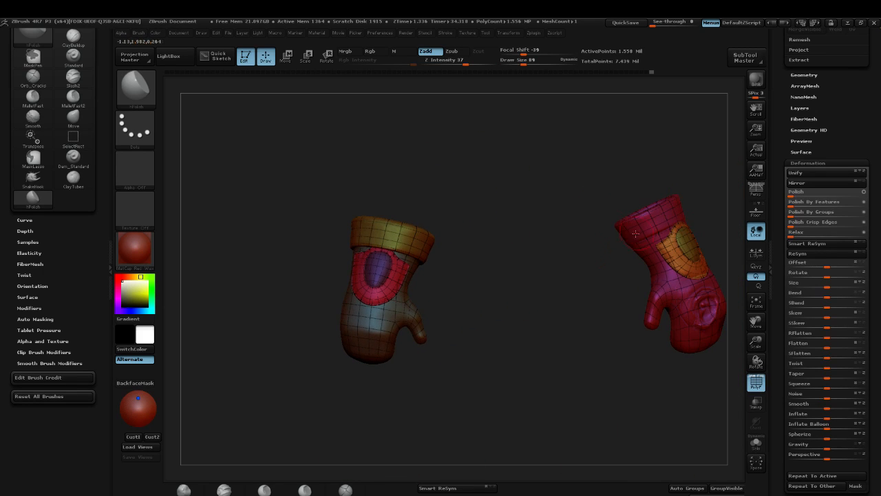
Try moving the isolated cuff polygroup with the Transpose line, show the whole mesh and undo the move
left_click(385, 230, "ctrl+shift")
key("w")
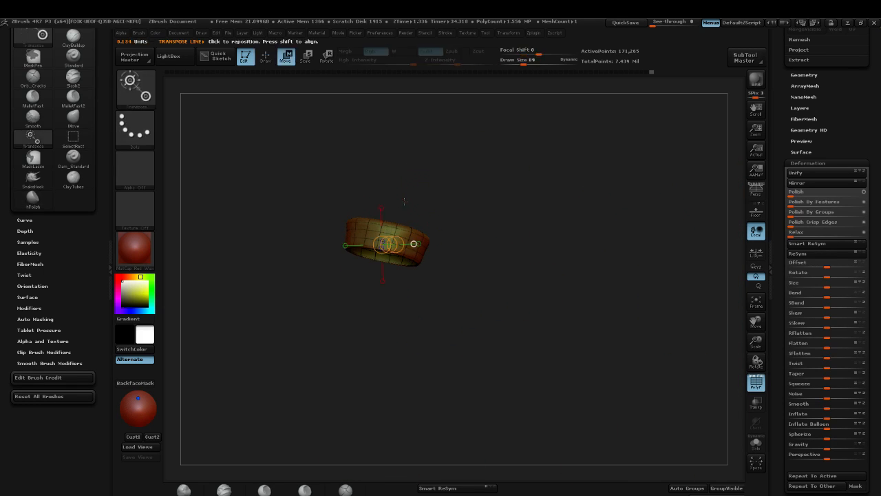
mouse_move(395, 229)
left_mouse_down()
mouse_move(407, 192)
mouse_move(399, 214)
left_mouse_up()
left_click(485, 218, "ctrl+shift")
key("ctrl+z")
Mask everything except the cuff's polygroup, shift the cuff slightly with the Transpose line and clear the mask
left_click(377, 237, "ctrl")
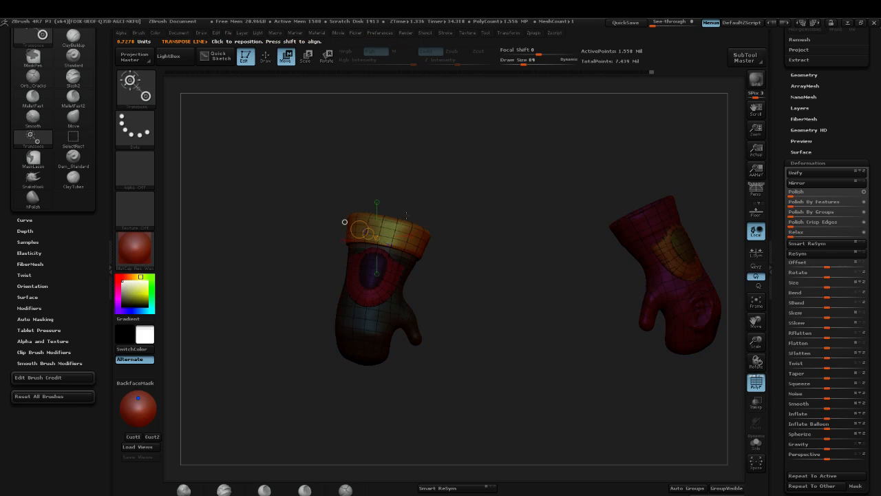
left_click_drag(394, 229, 417, 177)
left_click_drag(405, 207, 401, 214)
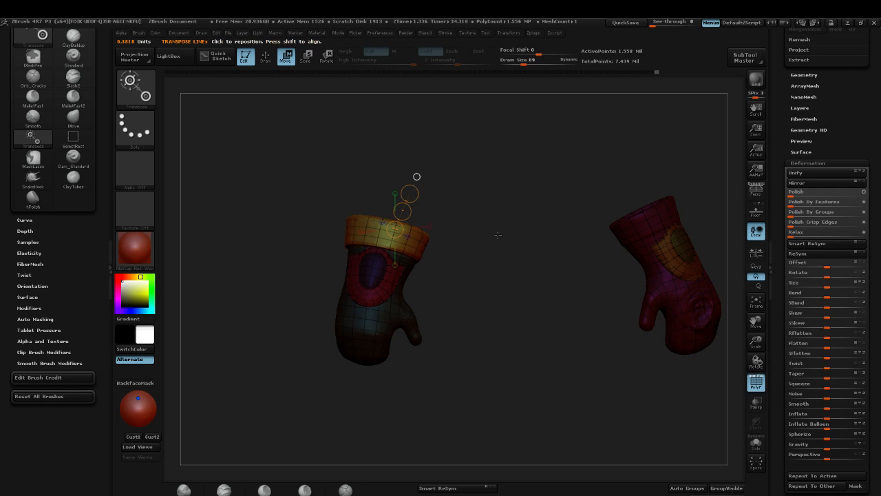
left_click_drag(497, 252, 470, 321, "ctrl")
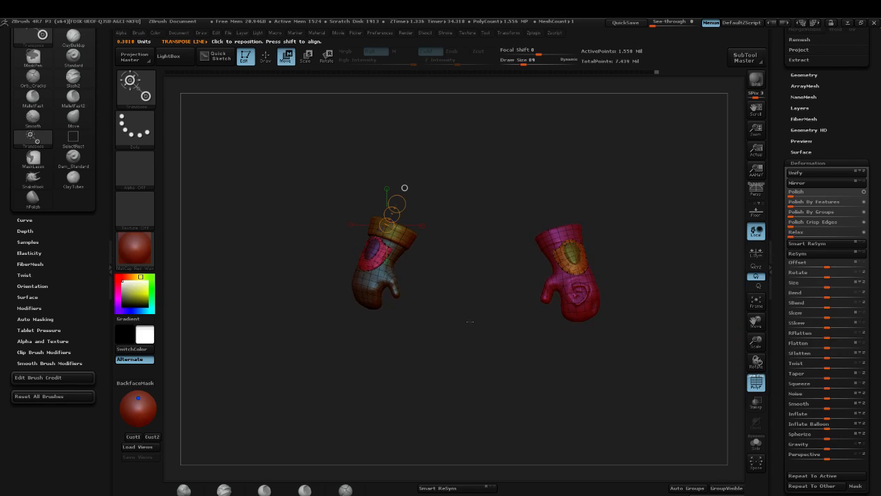
Turn off the polyframe display and collapse the Deformation, Display Properties and Export sections
key("shift+f")
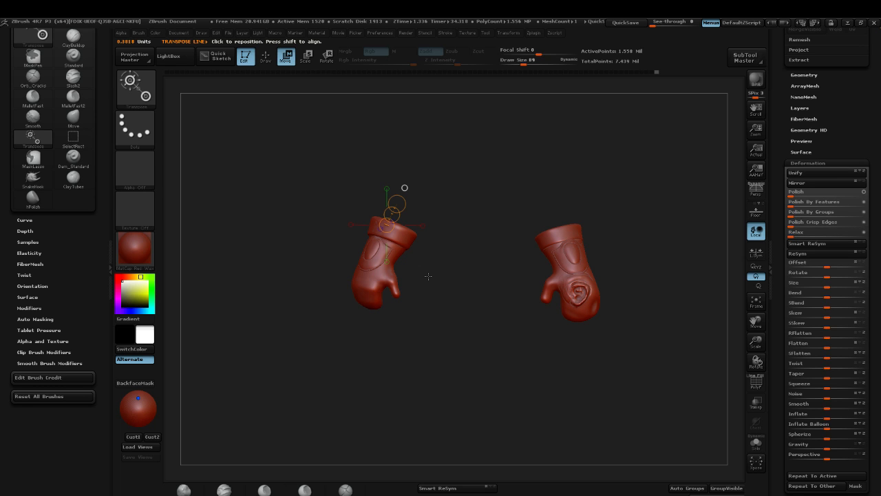
left_click(853, 162)
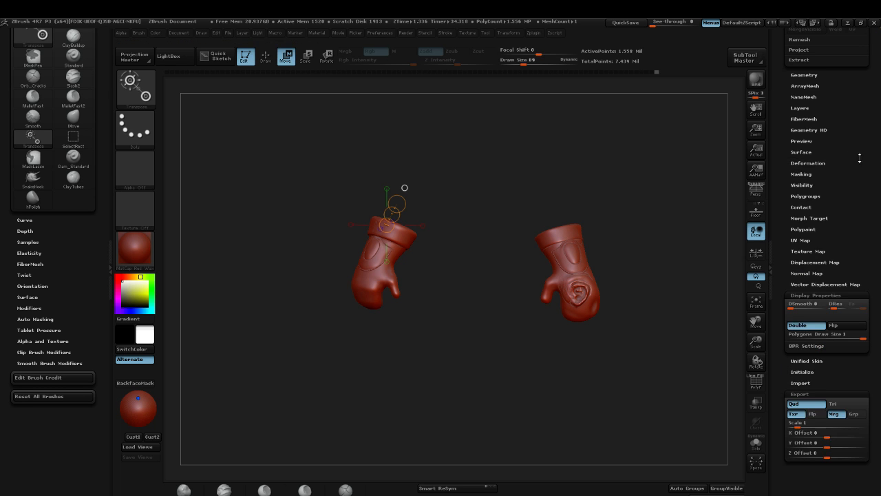
left_click_drag(861, 141, 861, 147)
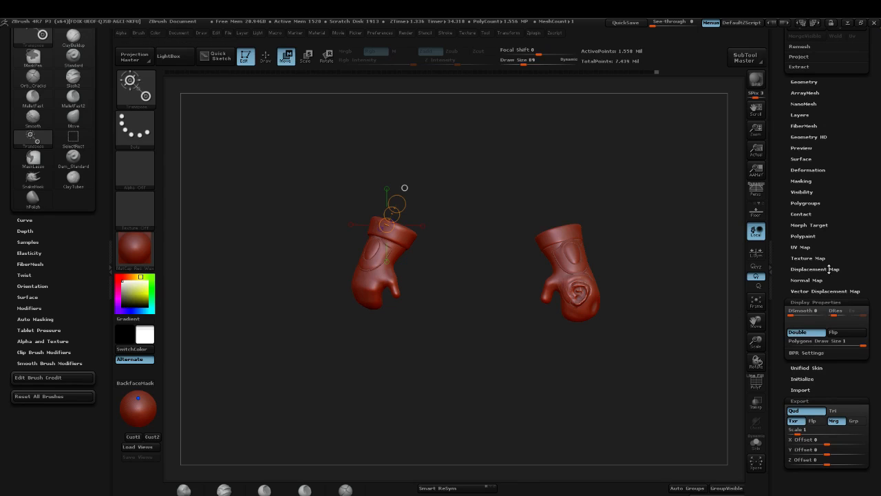
left_click(825, 300)
left_click(853, 347)
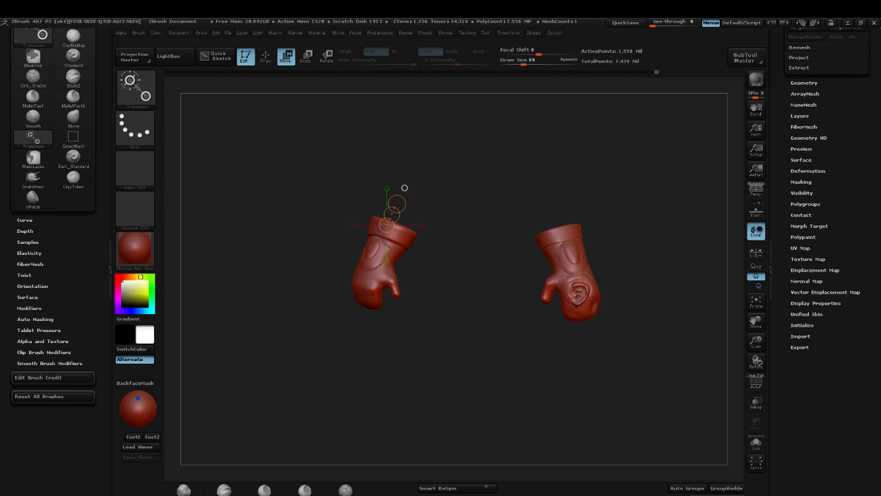
Bring the SubTool list back into view
left_click_drag(865, 112, 865, 298)
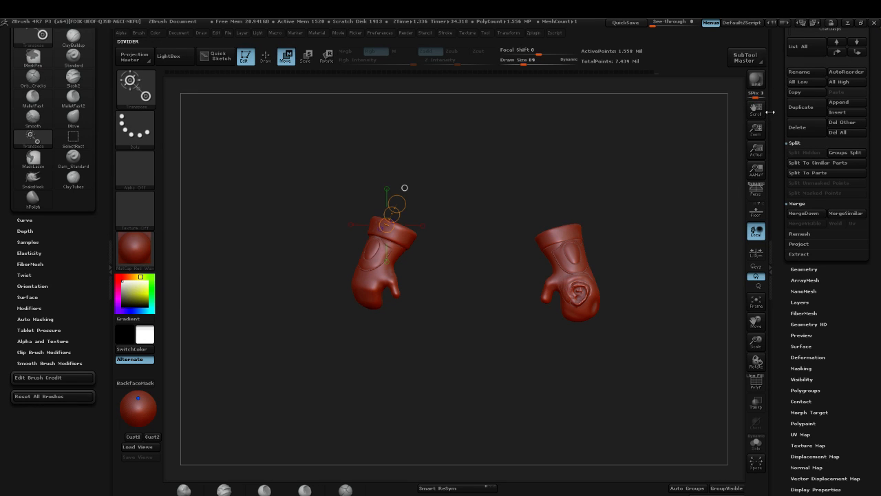
left_click_drag(874, 106, 874, 185)
left_click_drag(872, 101, 869, 217)
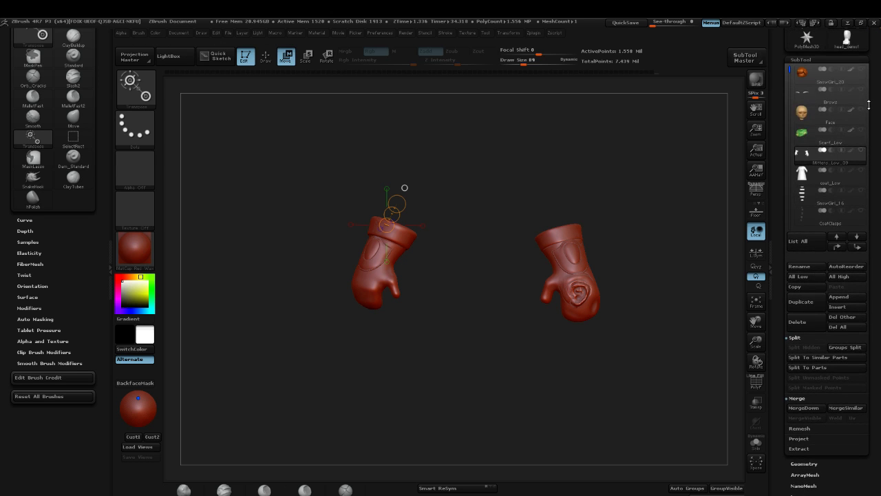
left_click_drag(873, 101, 871, 152)
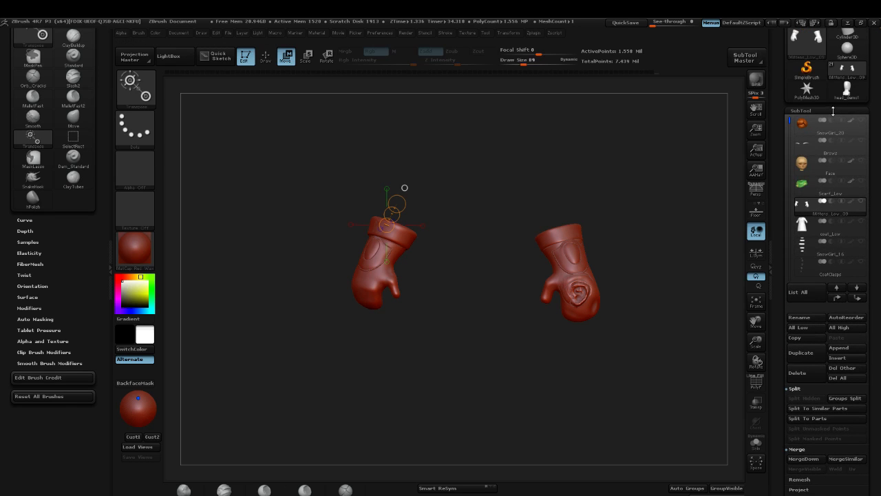